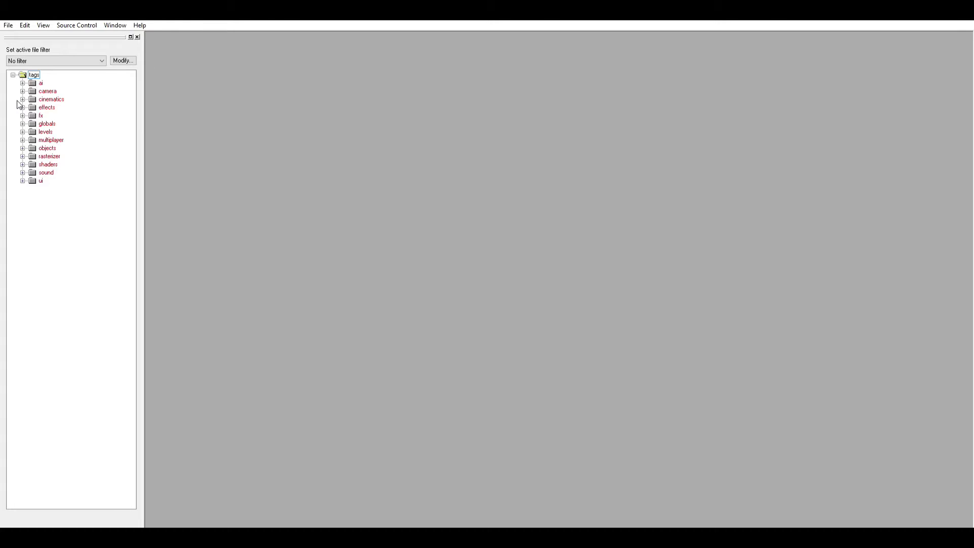
Expand objects > weapons > support_high > rocket_launcher in the tag tree
left_click(23, 148)
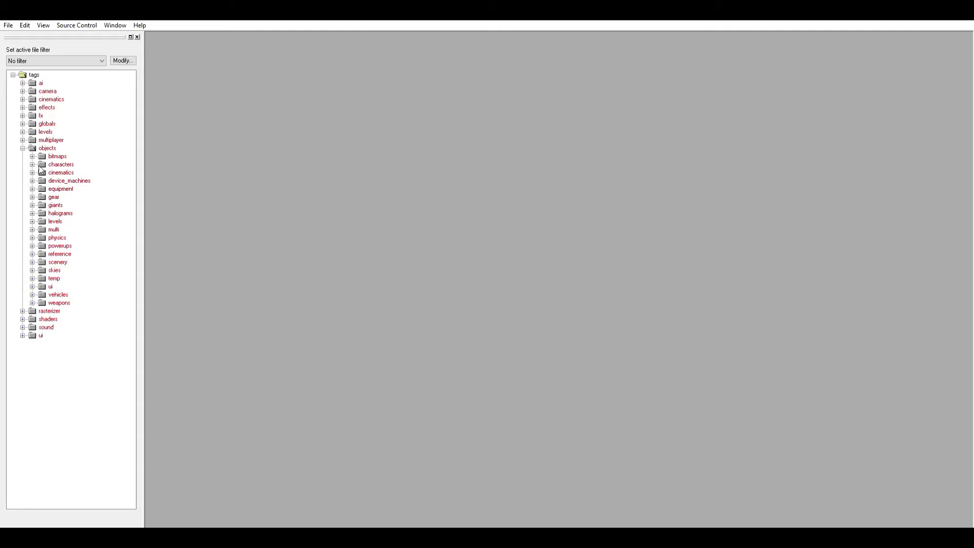
left_click(31, 303)
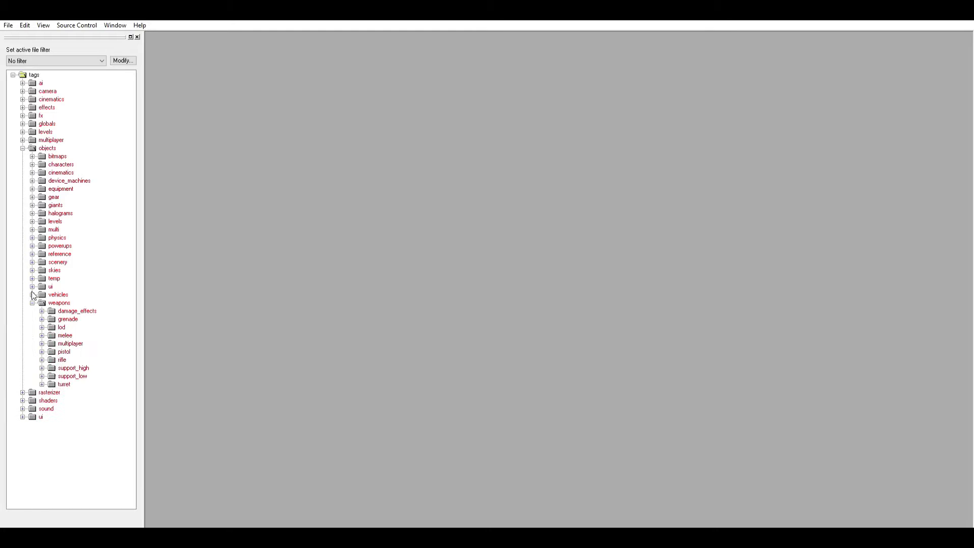
left_click(42, 368)
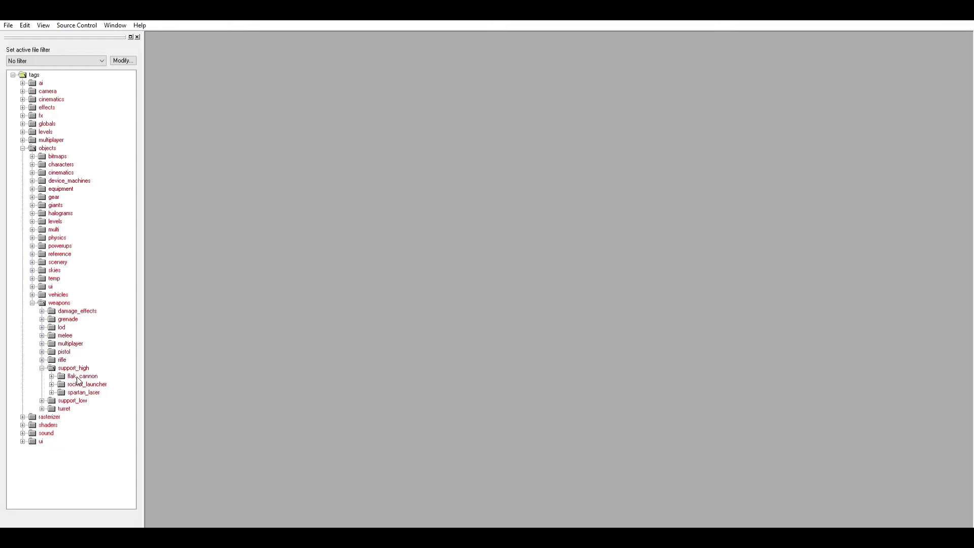
left_click(51, 384)
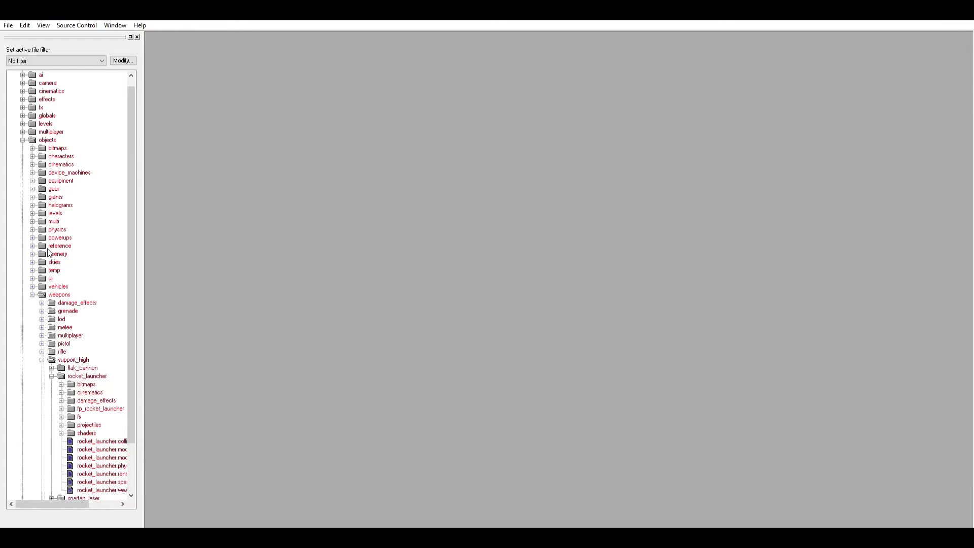
Briefly check the rocket_launcher bitmaps, cinematics and damage_effects subfolders, leaving them collapsed
scroll(58, 217, "down", 3)
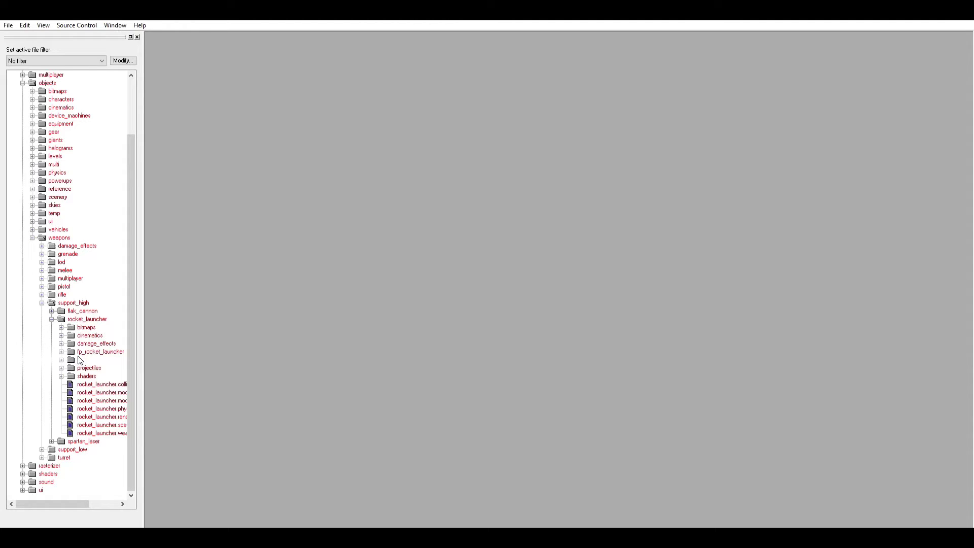
left_click(61, 327)
left_click(61, 327)
left_click(61, 336)
left_click(61, 335)
left_click(61, 344)
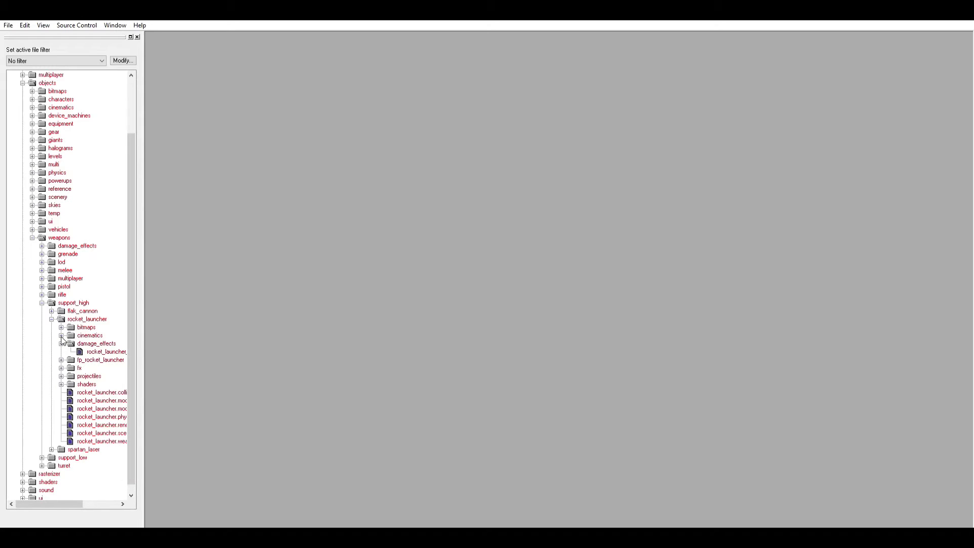
left_click(61, 344)
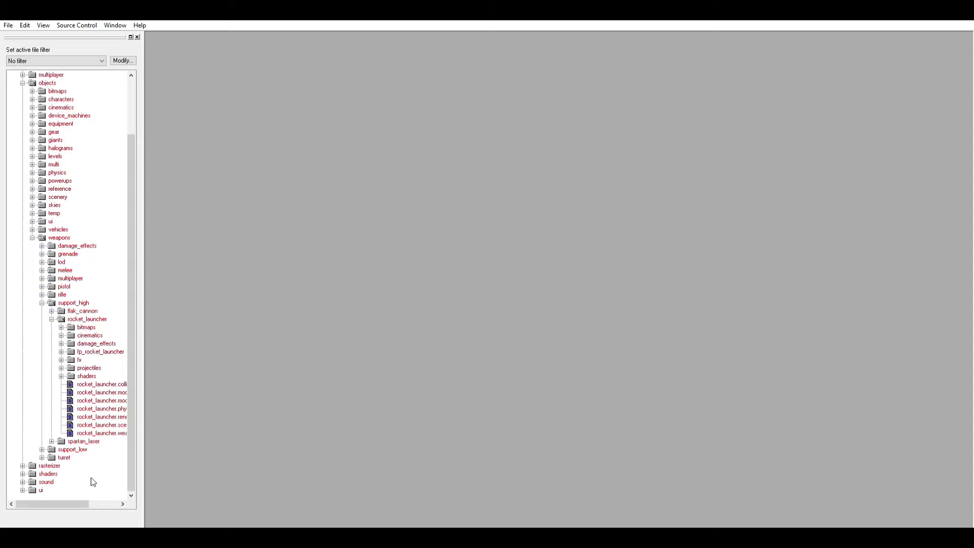
Open rocket_launcher.weapon from the rocket_launcher folder in the tag editor
scroll(93, 487, "right", 3)
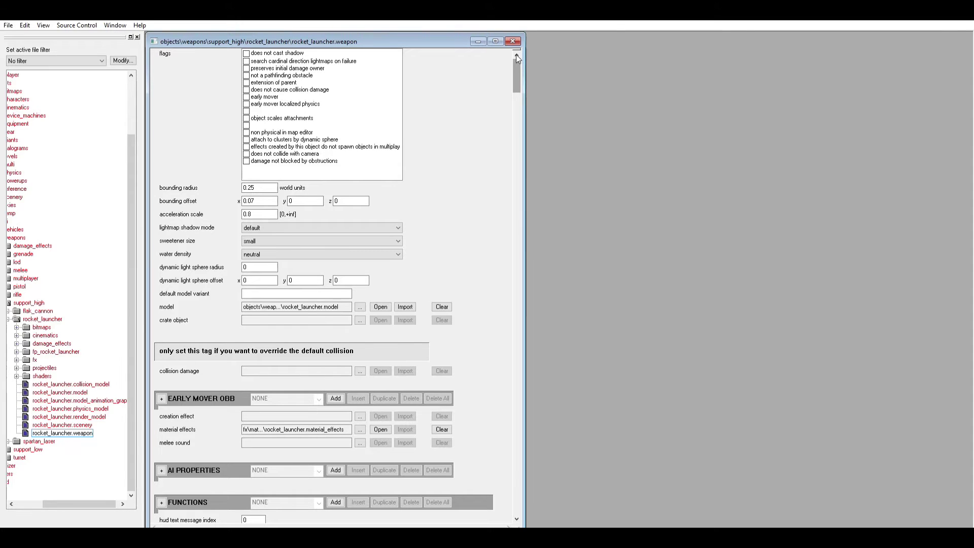
Scroll the weapon tag down to the First Person Offsets projectile field showing rocket.projectile
left_click_drag(516, 57, 533, 395)
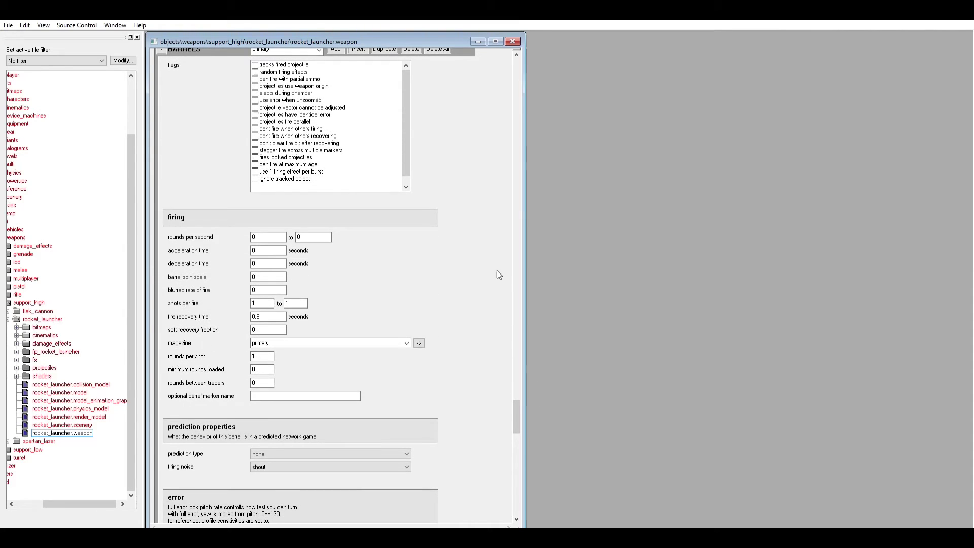
scroll(496, 264, "up", 4)
scroll(495, 264, "down", 4)
scroll(516, 56, "up", 1)
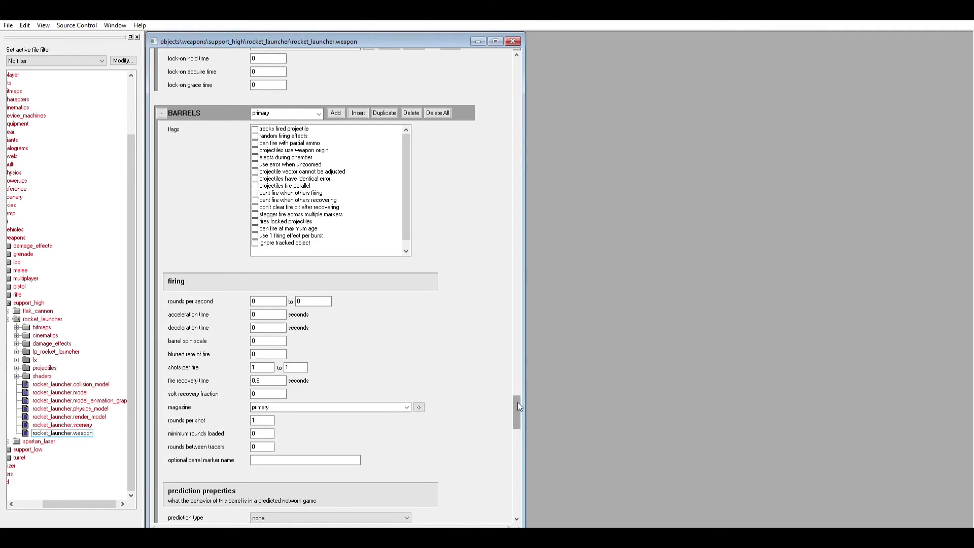
left_click_drag(518, 405, 525, 446)
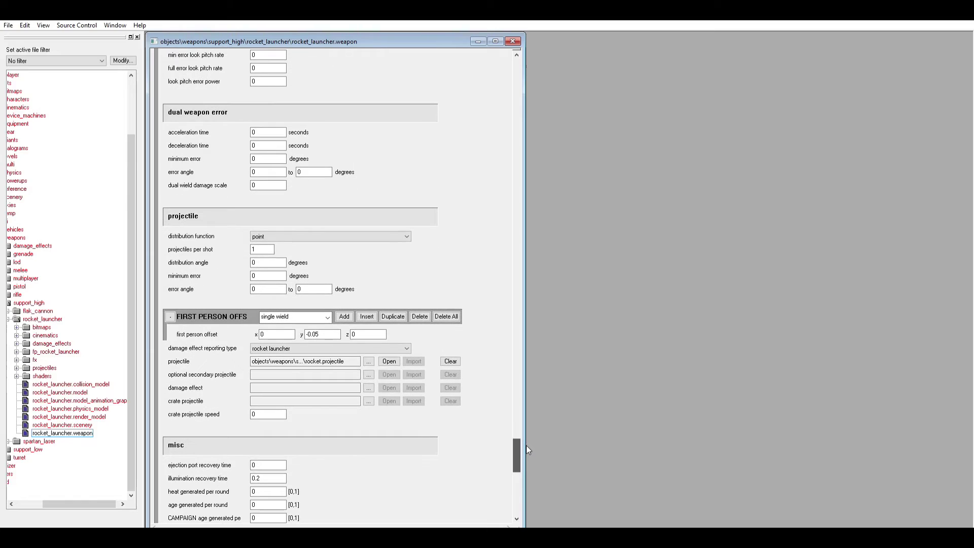
Replace the projectile reference rocket.projectile with sniper_bullet.projectile
left_click(369, 361)
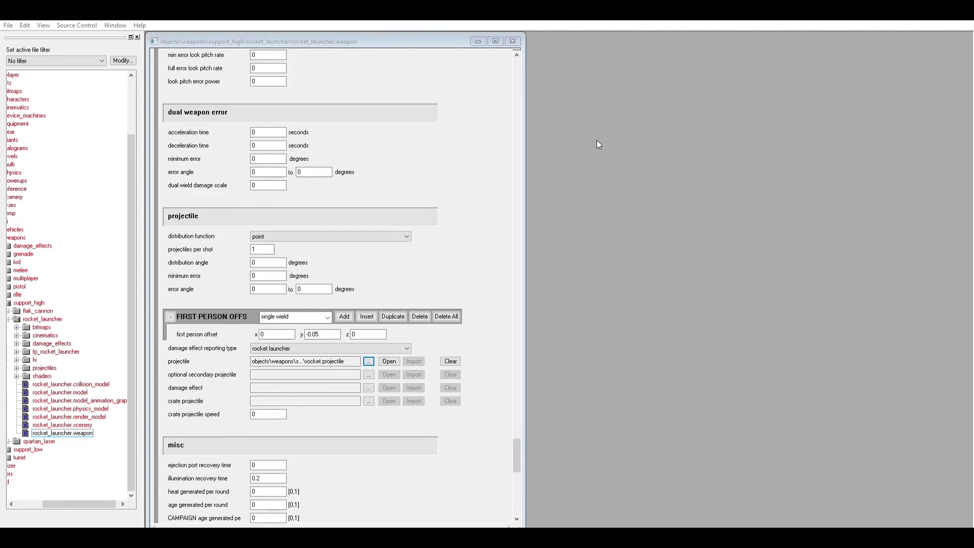
key("Return")
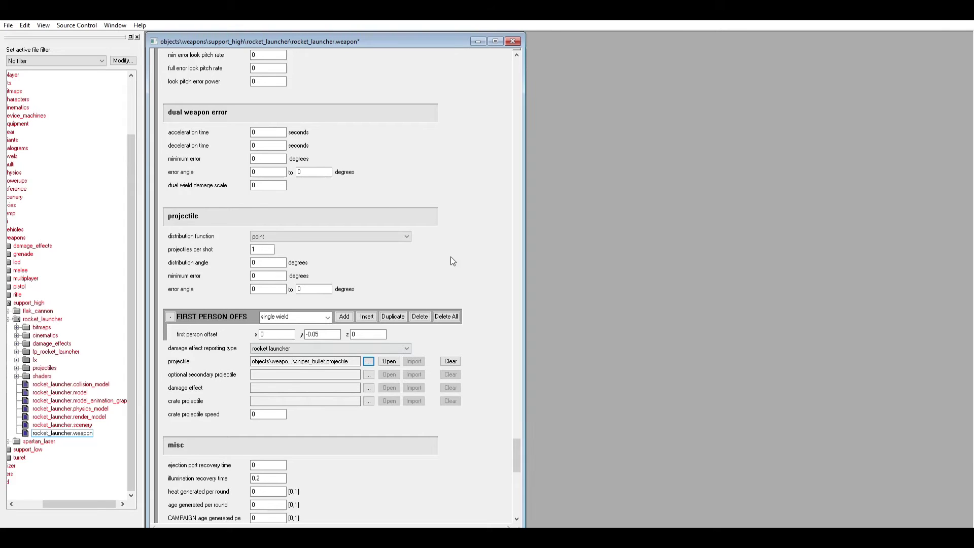
Change the primary magazine's rounds total maximum under MAGAZINES from 8 to 16
scroll(496, 198, "down", 5)
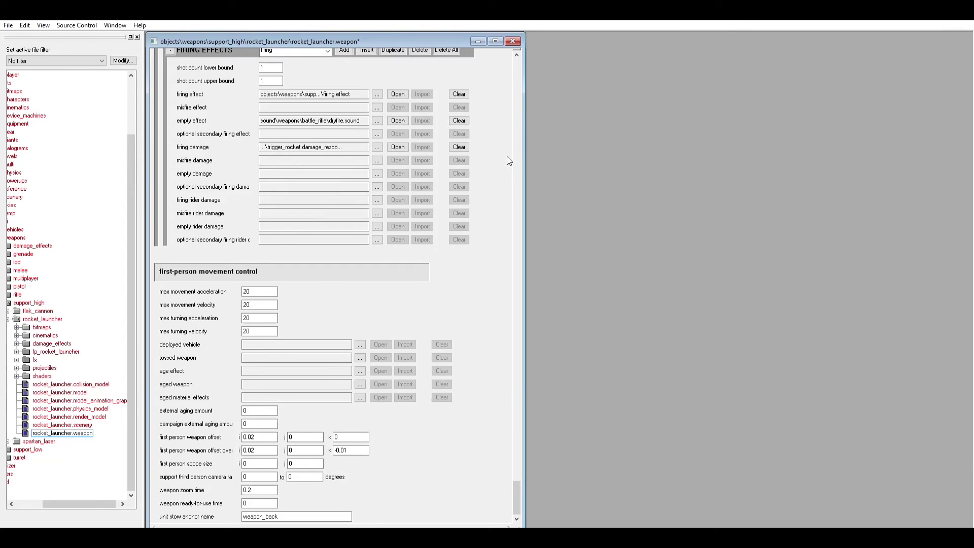
scroll(506, 157, "down", 3)
scroll(507, 161, "up", 3)
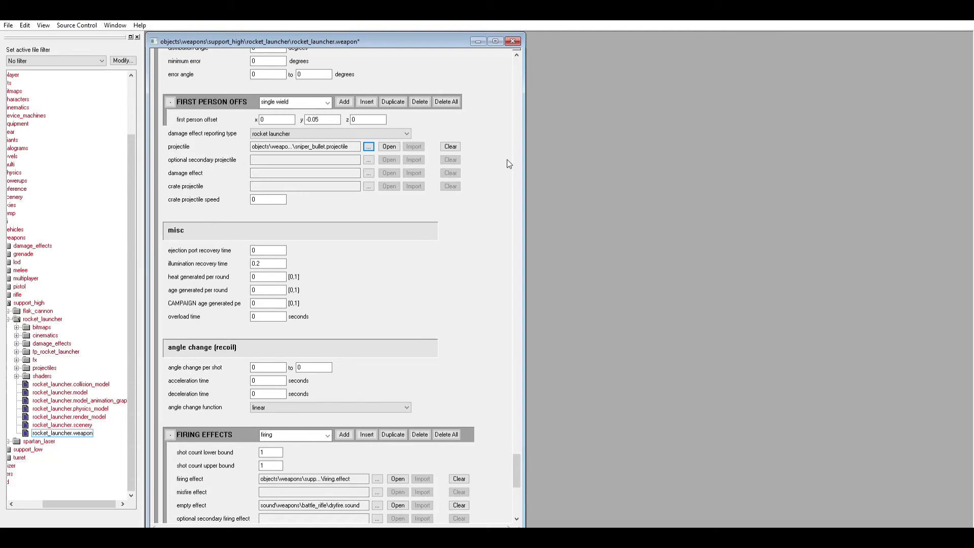
scroll(507, 161, "up", 3)
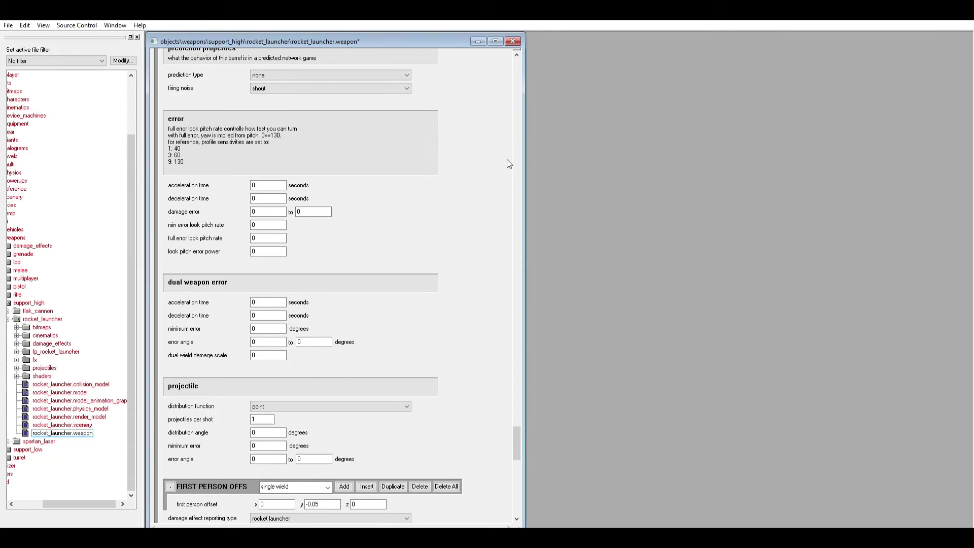
scroll(507, 162, "up", 3)
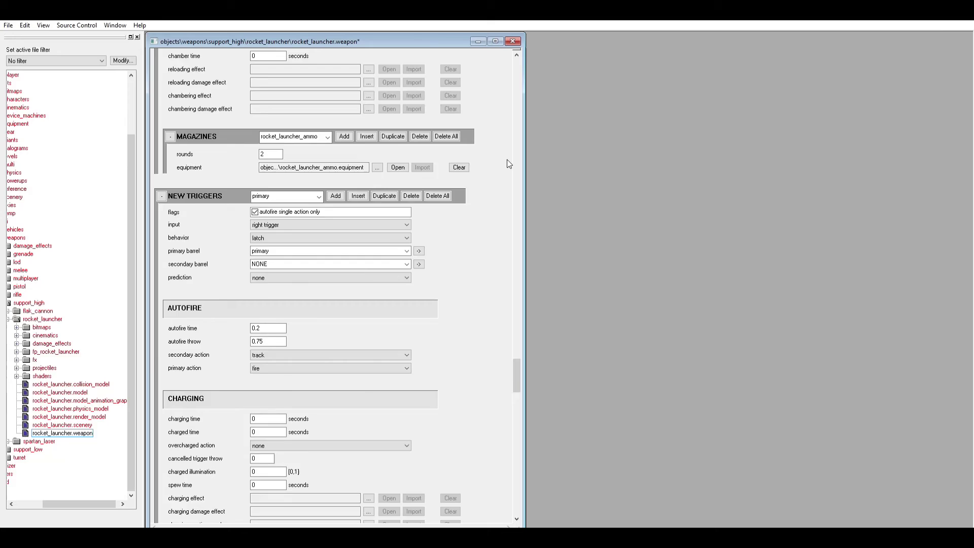
left_click(264, 181)
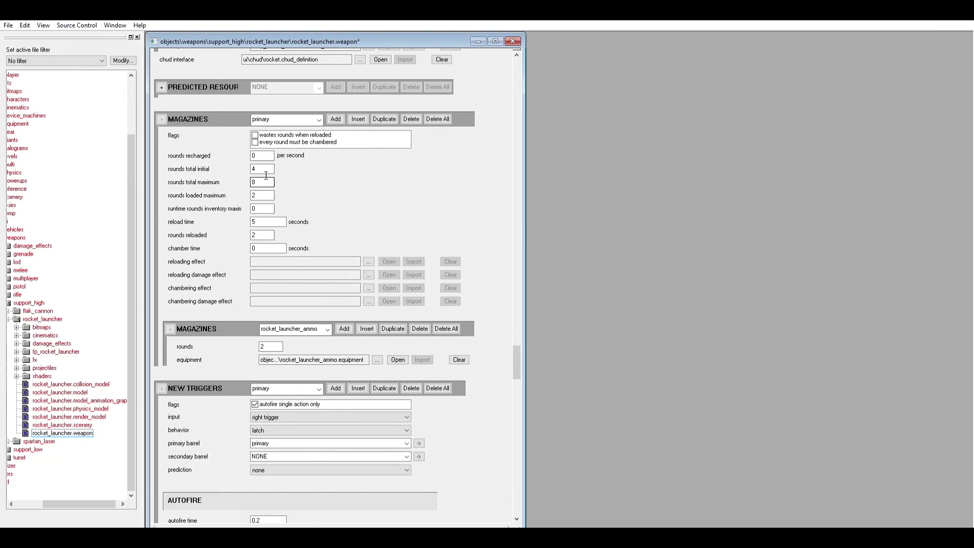
double_click(266, 177)
type("16")
left_click(352, 172)
scroll(102, 494, "left", 3)
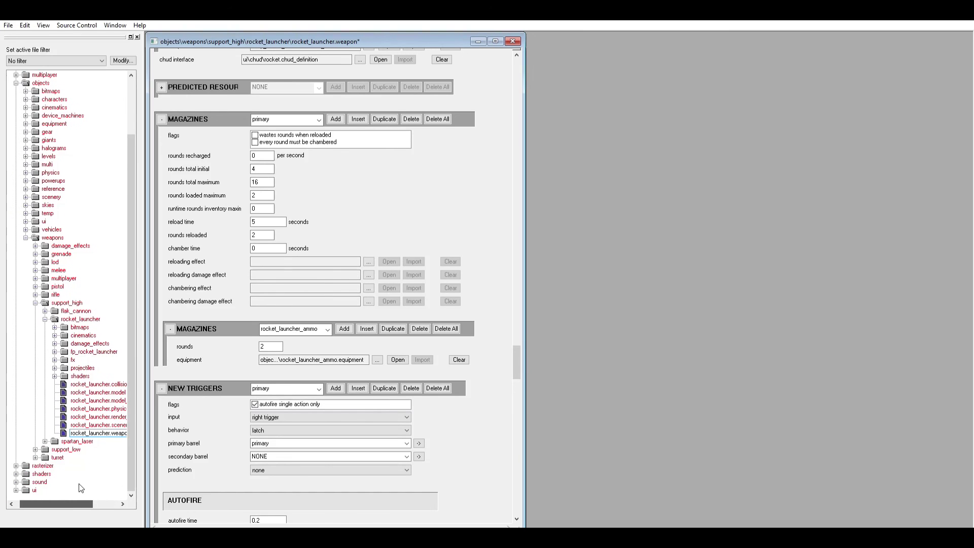
scroll(96, 480, "left", 2)
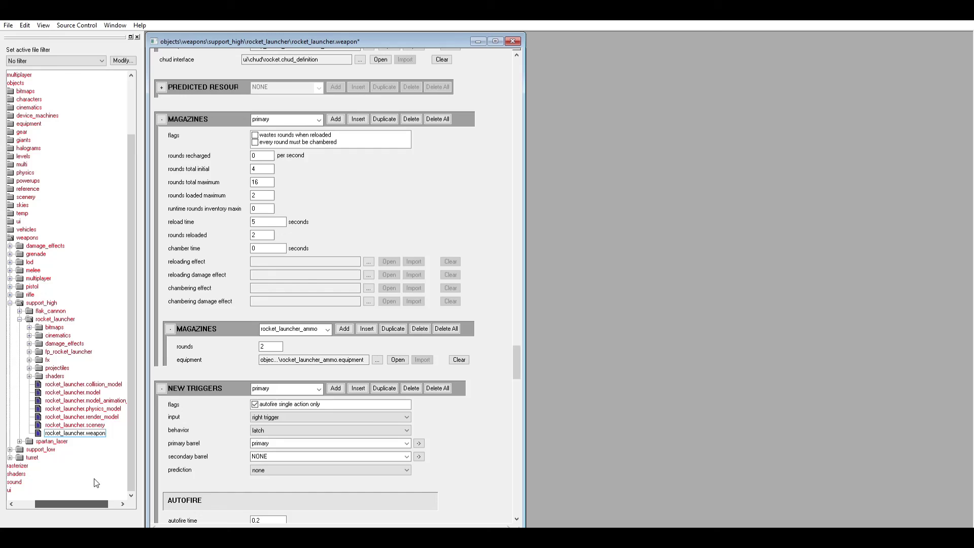